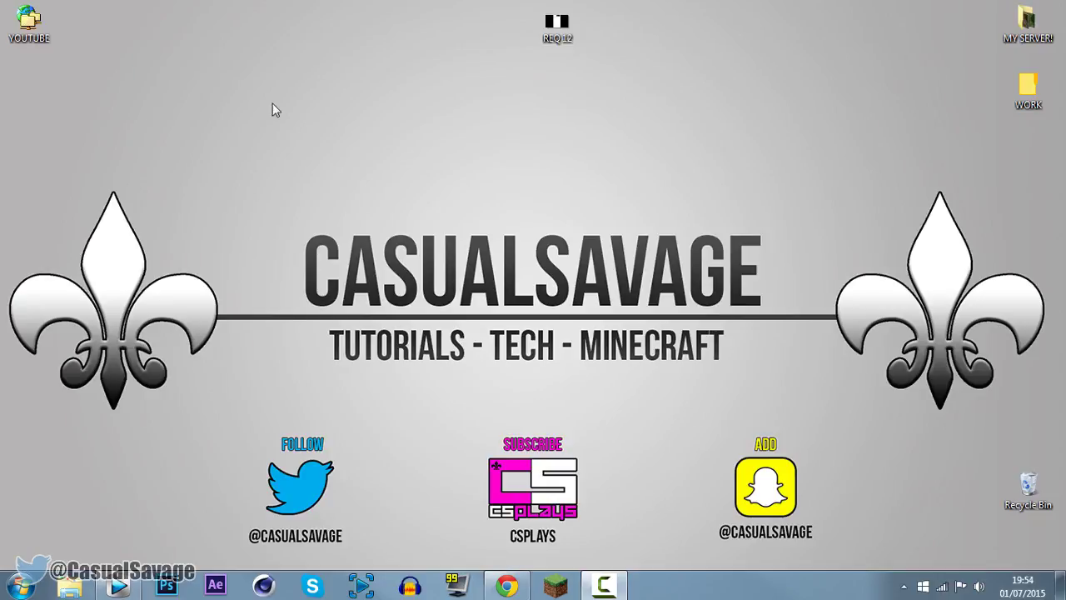
Read the request screenshot, then return to the social media icon results in the browser.
double_click(556, 25)
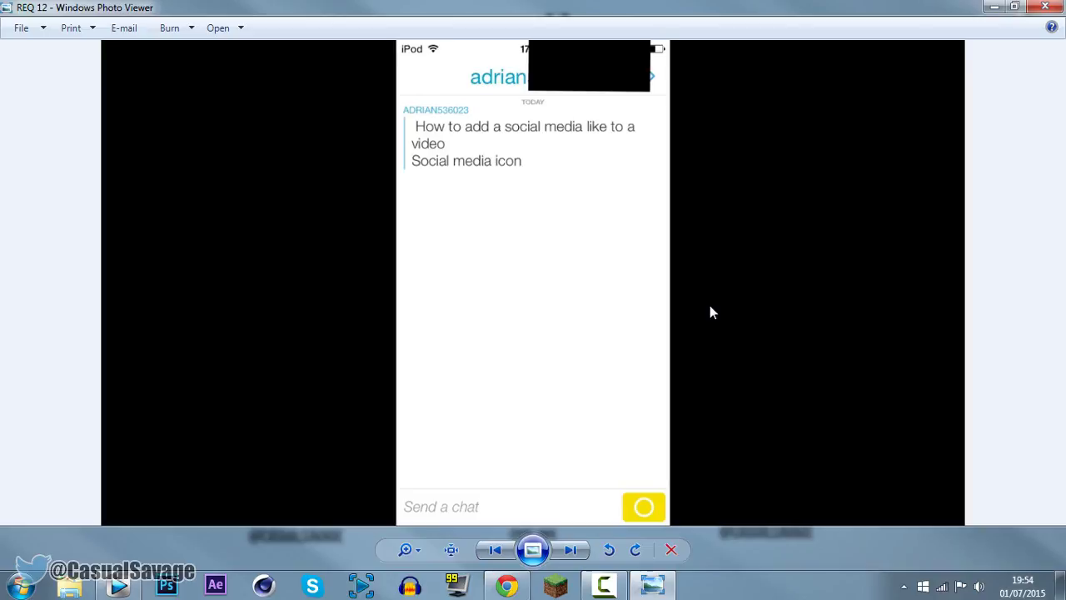
key("alt+F4")
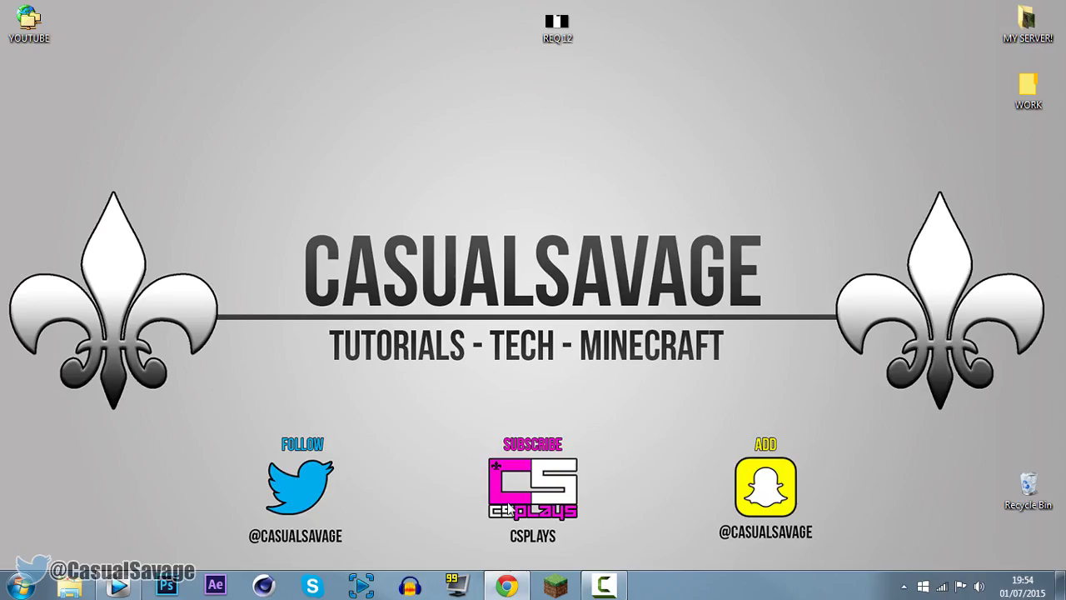
left_click(508, 586)
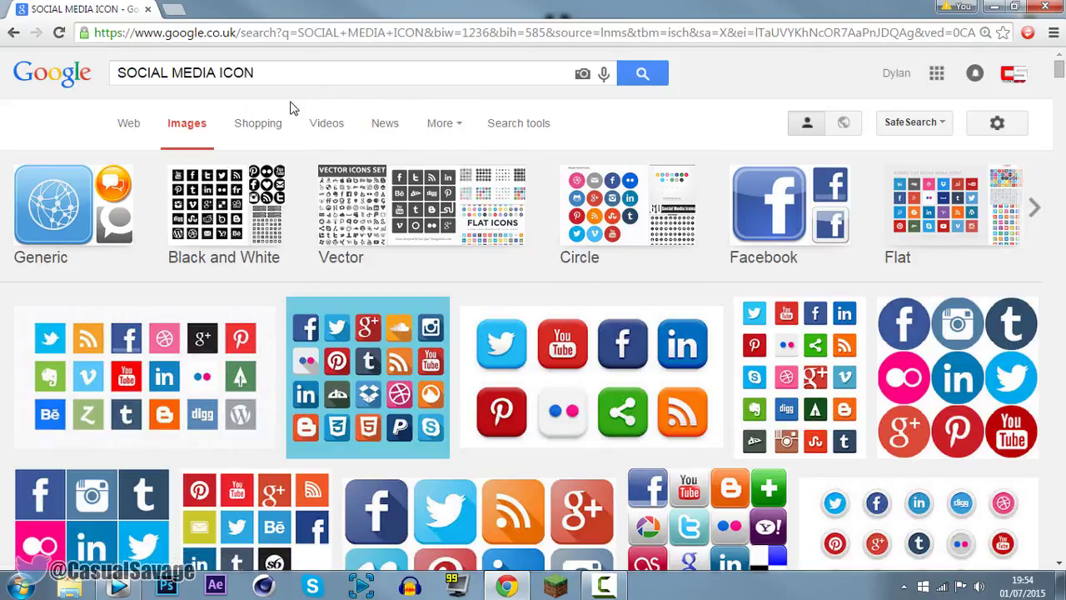
Search Google Images for 'twitter icon png', preview a blue bird icon, then go back.
left_click(302, 78)
key("ctrl+a")
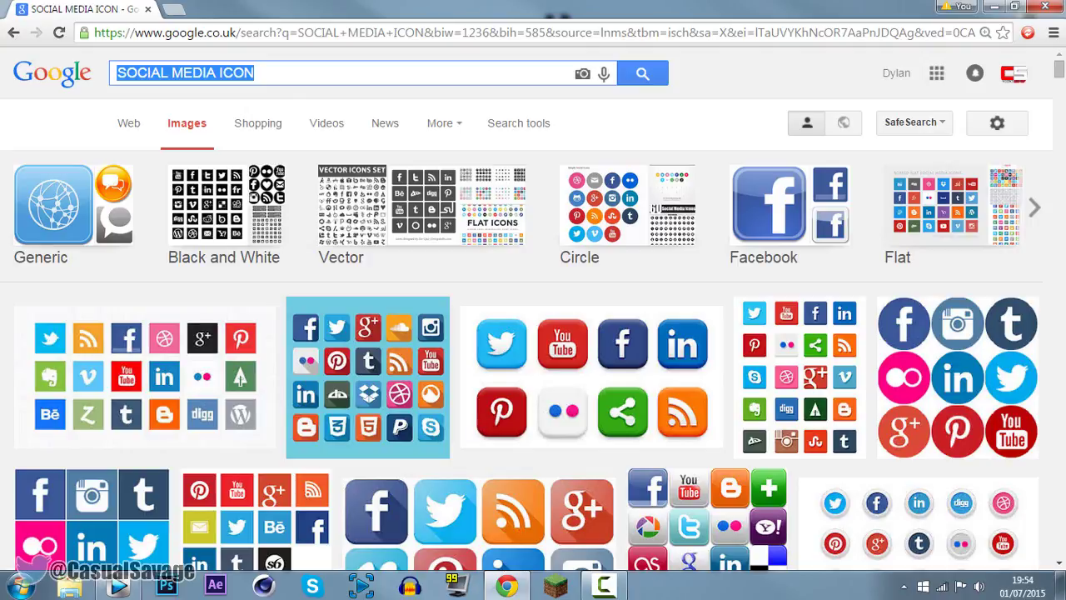
type("twitter i")
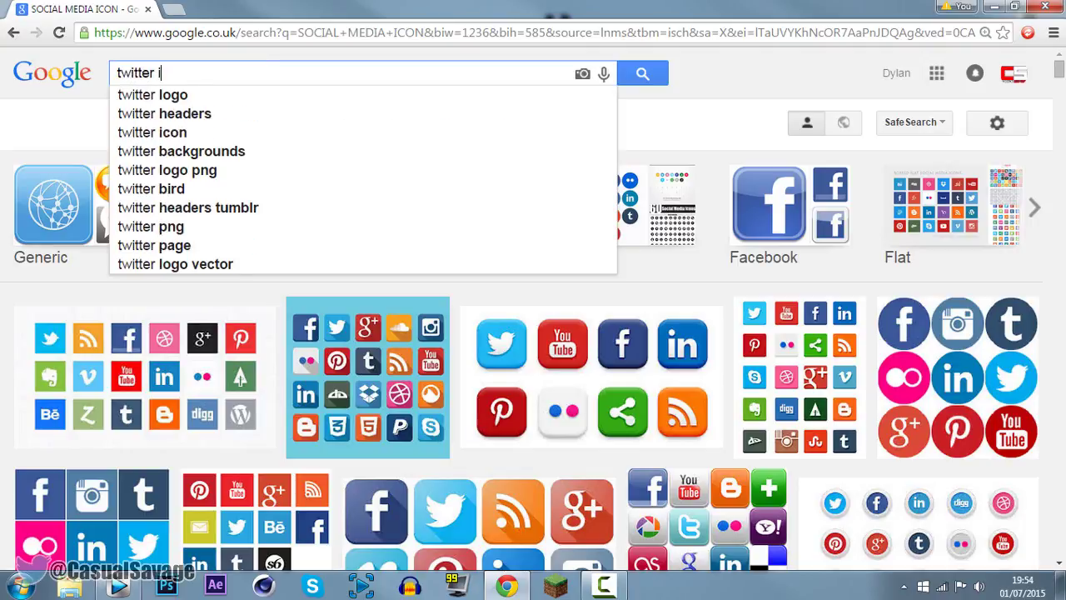
type("con png")
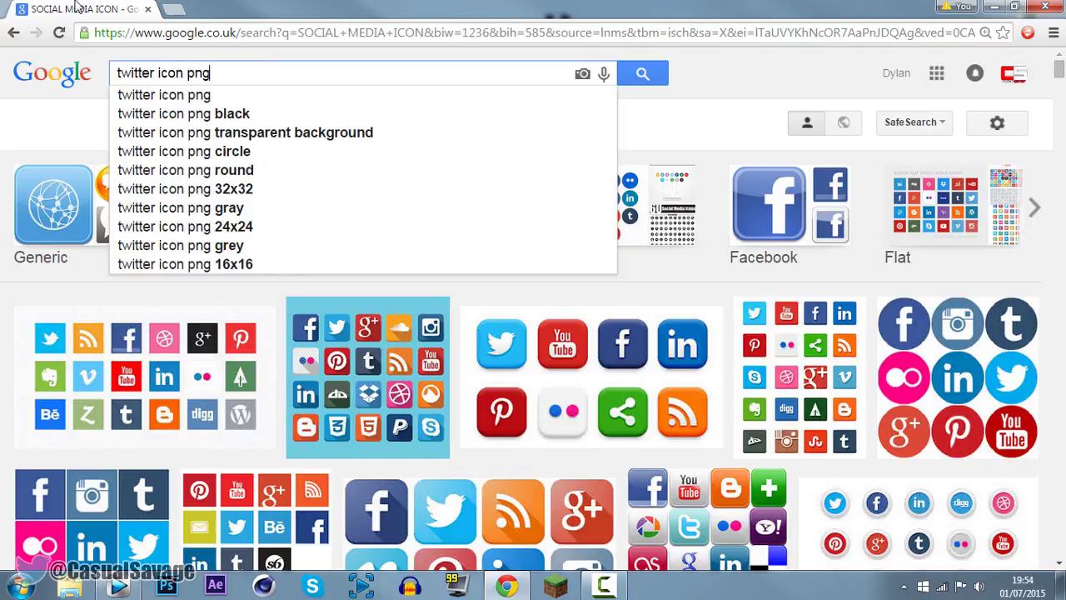
left_click(646, 75)
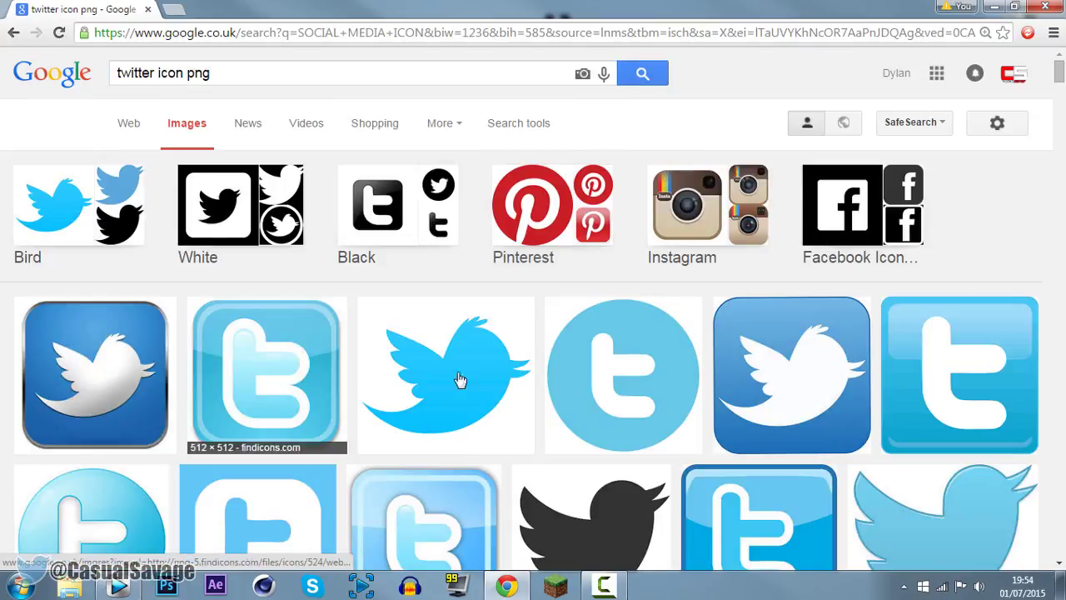
left_click(371, 379)
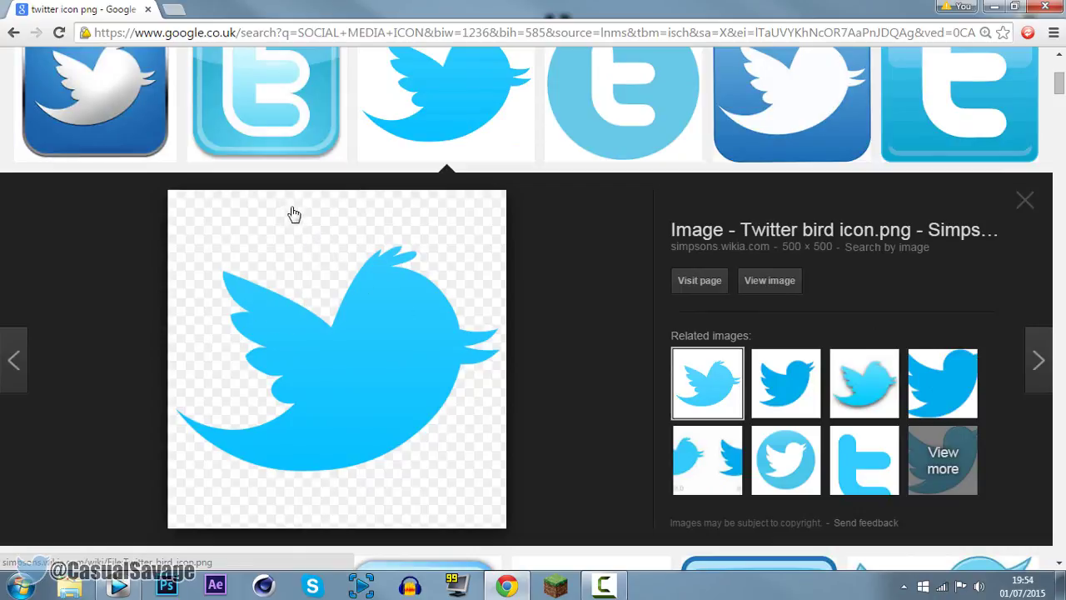
key("BackSpace")
Save the eight-icon graphicsfuel sheet to the Desktop as 'social media icons'.
scroll(556, 275, "down", 2)
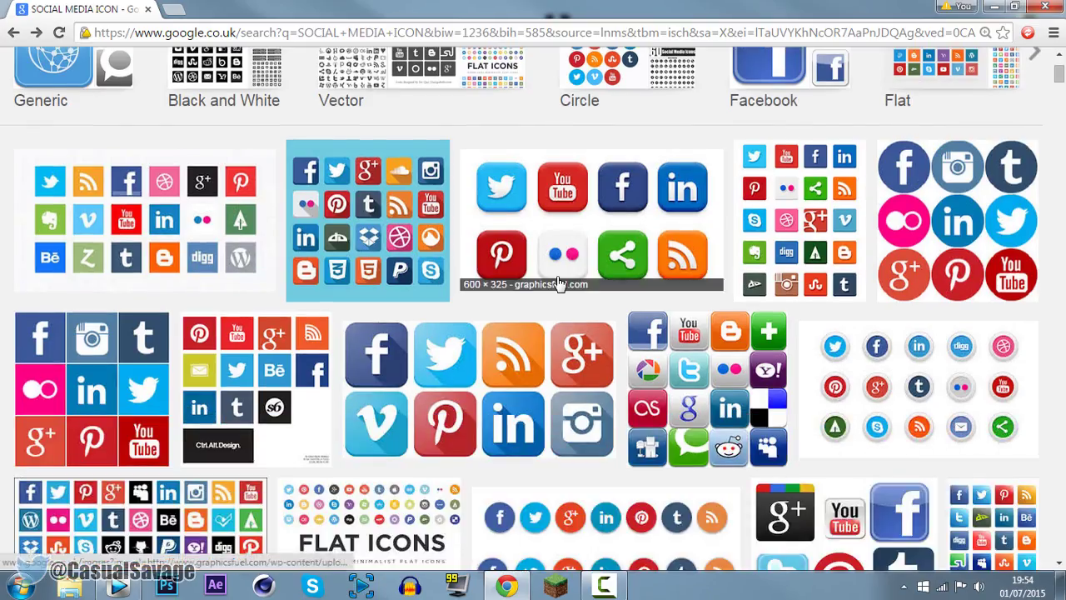
left_click(527, 226)
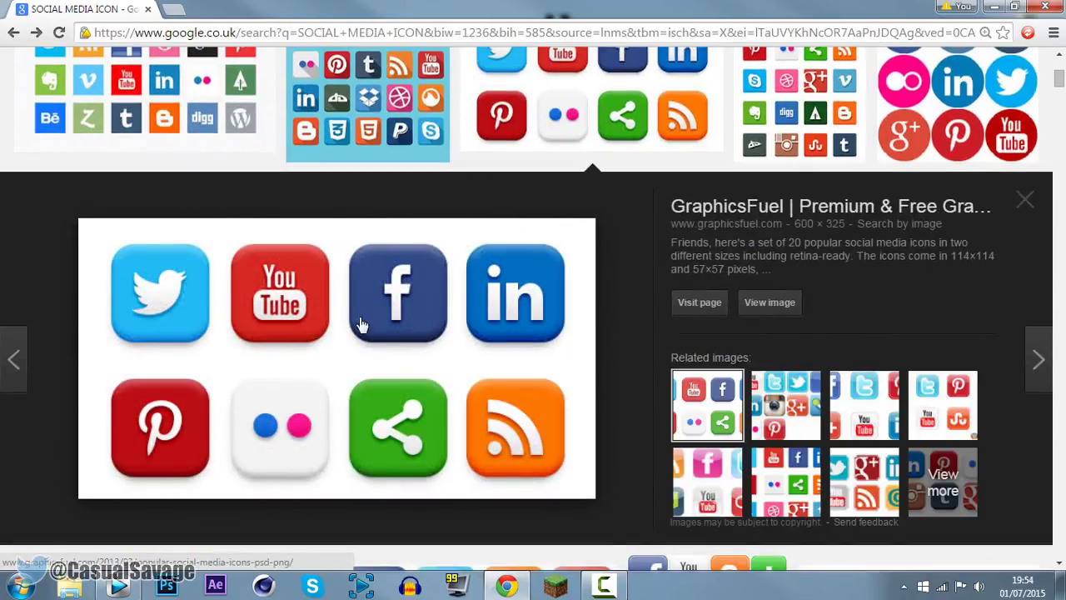
right_click(384, 327)
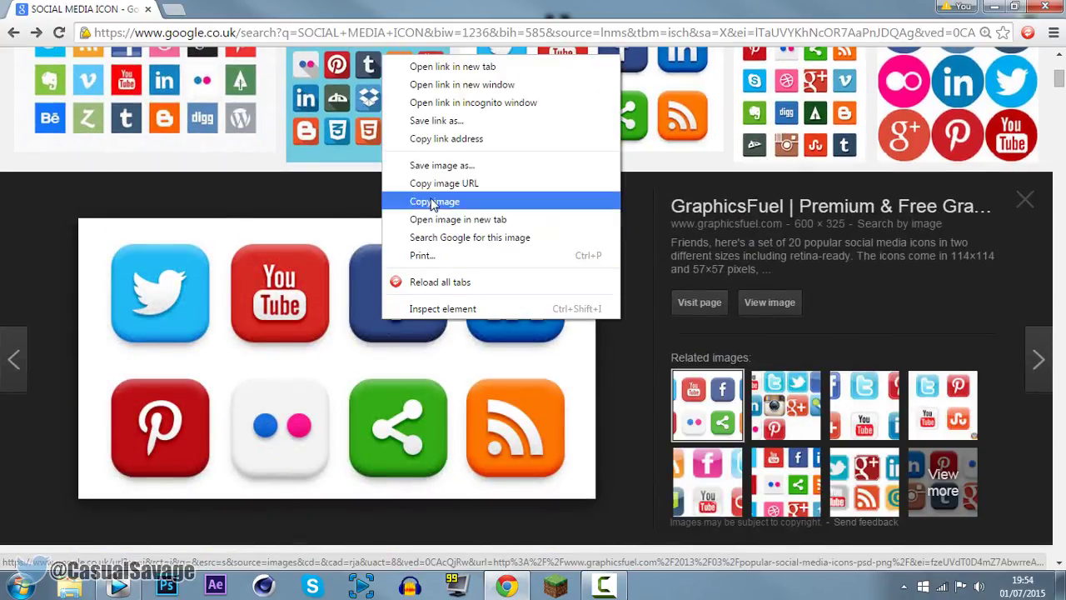
left_click(450, 166)
left_click(96, 106)
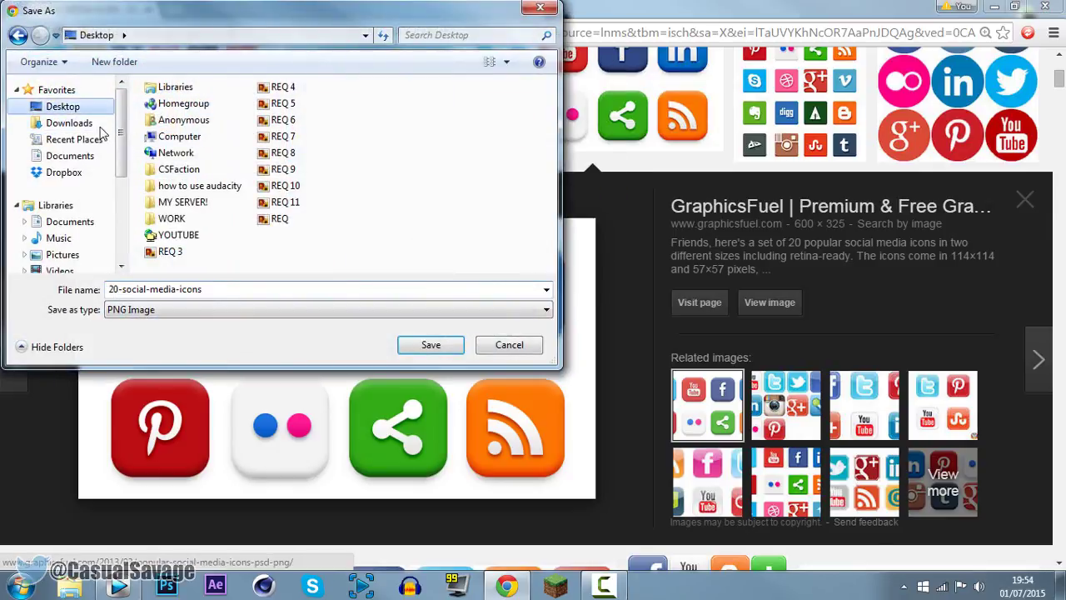
left_click(226, 290)
type("soci")
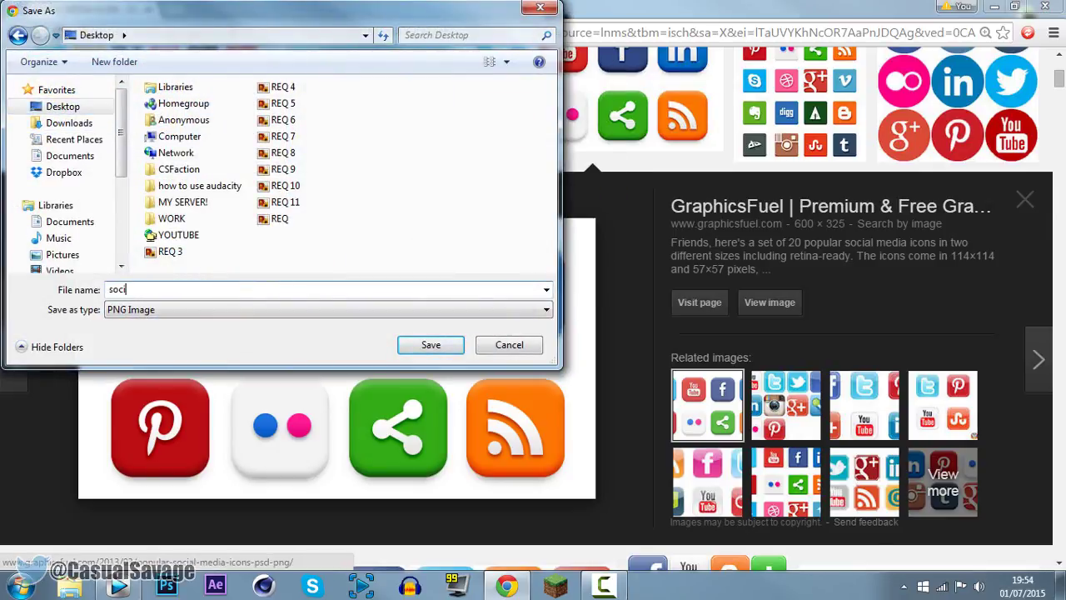
type("al media icons")
key("Return")
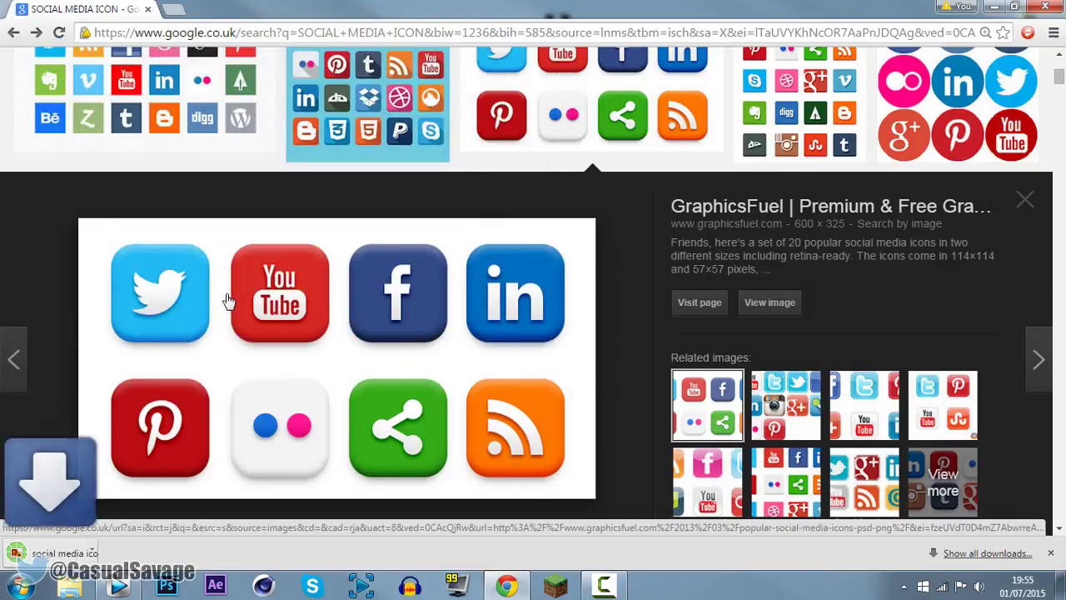
Close the browser and shift the Minecraft clip later on the timeline to make room.
left_click(1051, 8)
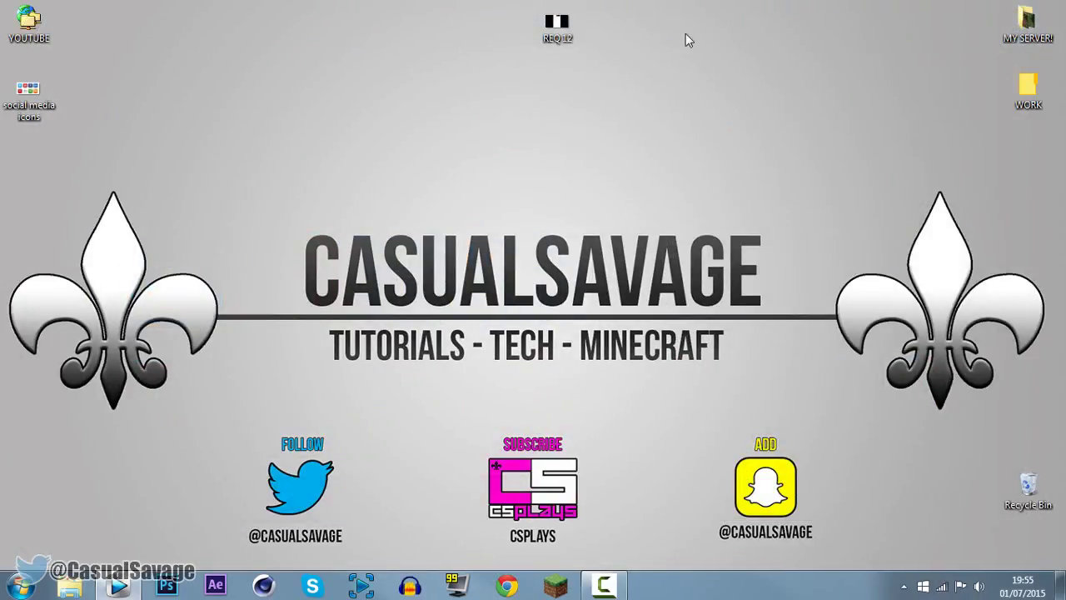
left_click(50, 100)
left_click(118, 587)
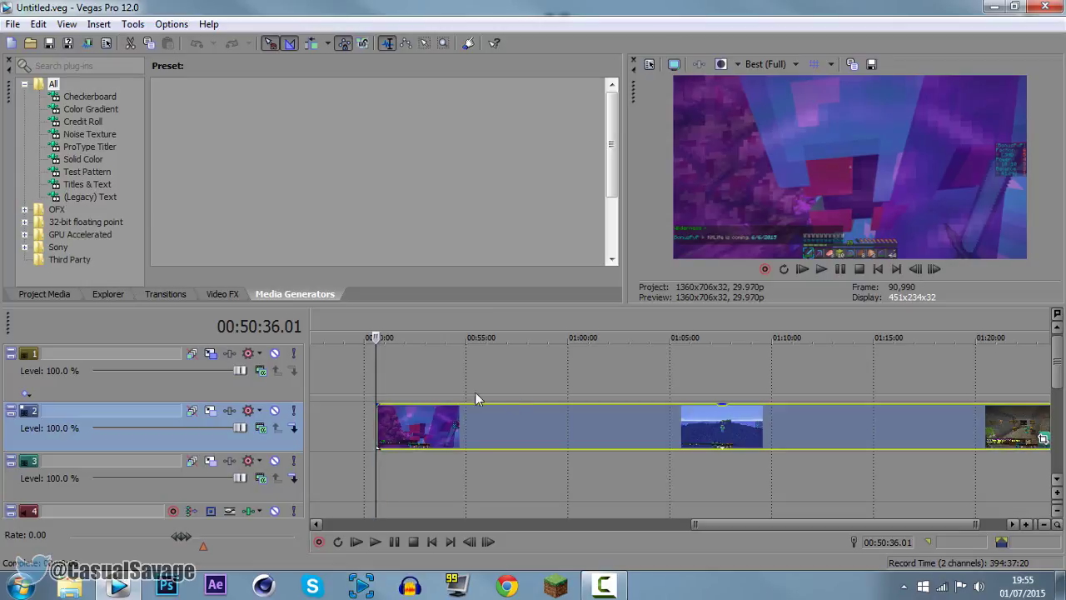
left_click_drag(420, 435, 744, 439)
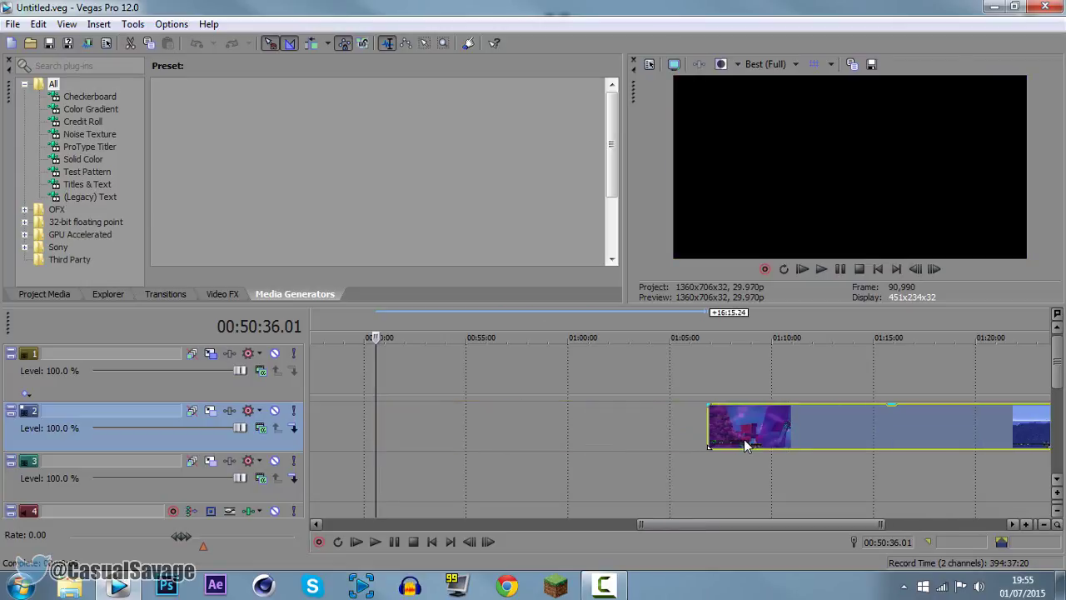
left_click(118, 586)
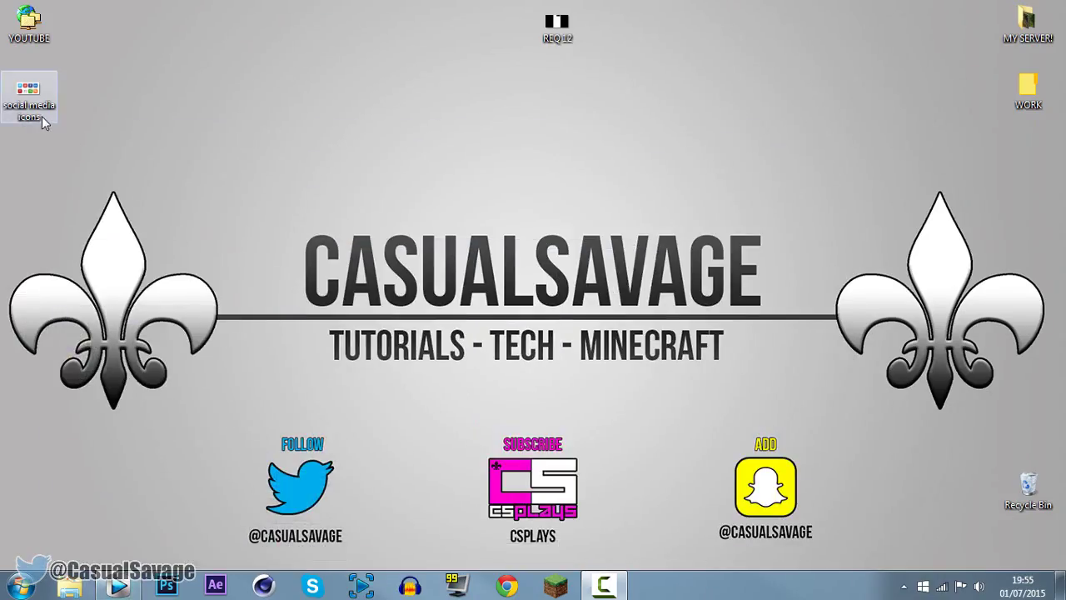
left_click(129, 587)
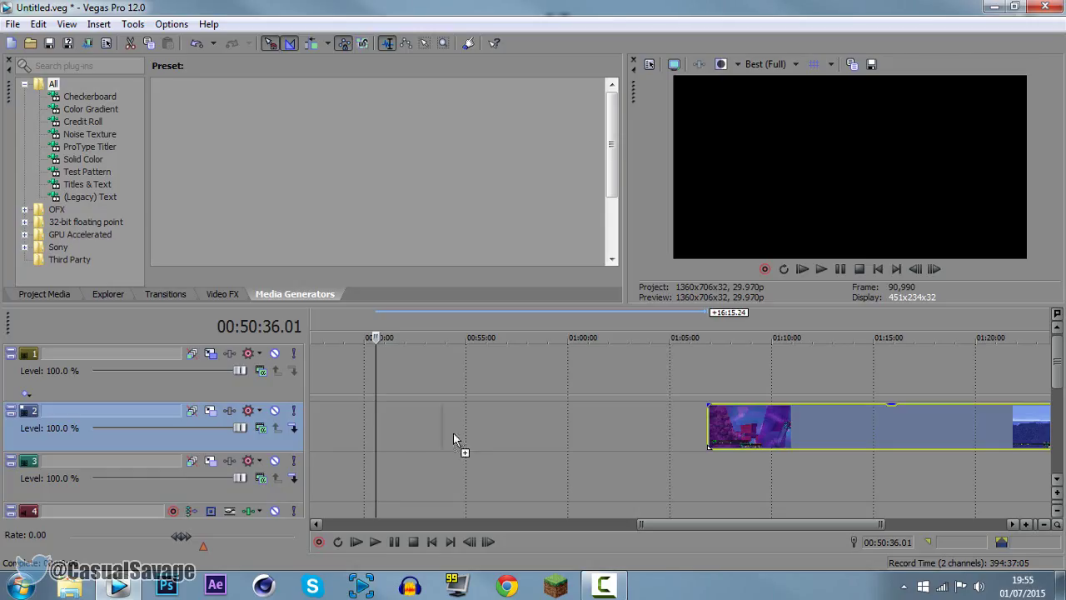
Drop the social media icons image onto track 1 and align the Minecraft clip beneath it.
left_click_drag(382, 385, 704, 427)
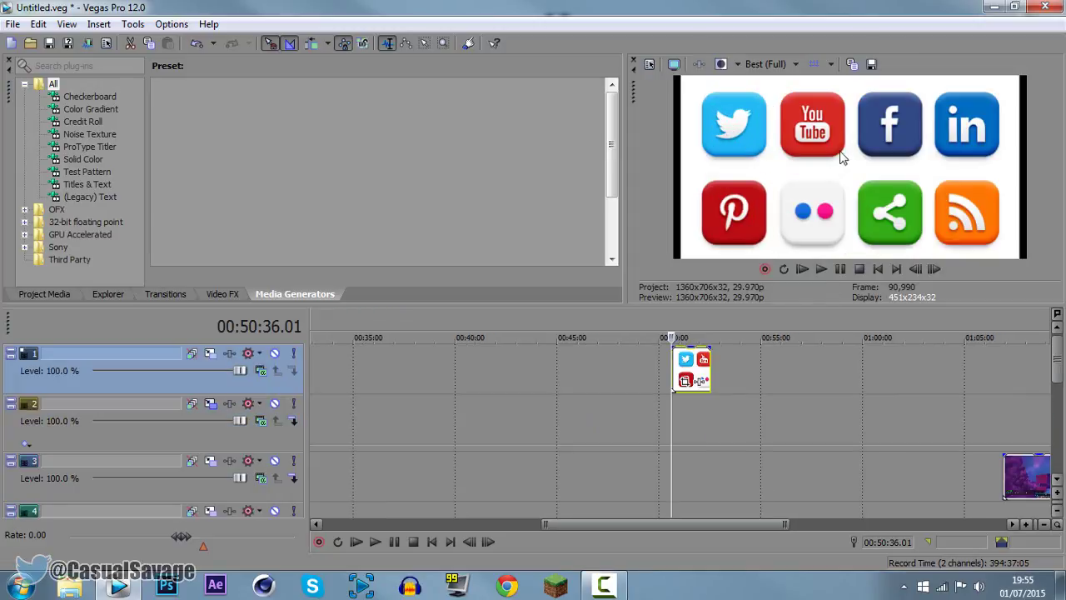
left_click_drag(1014, 479, 682, 475)
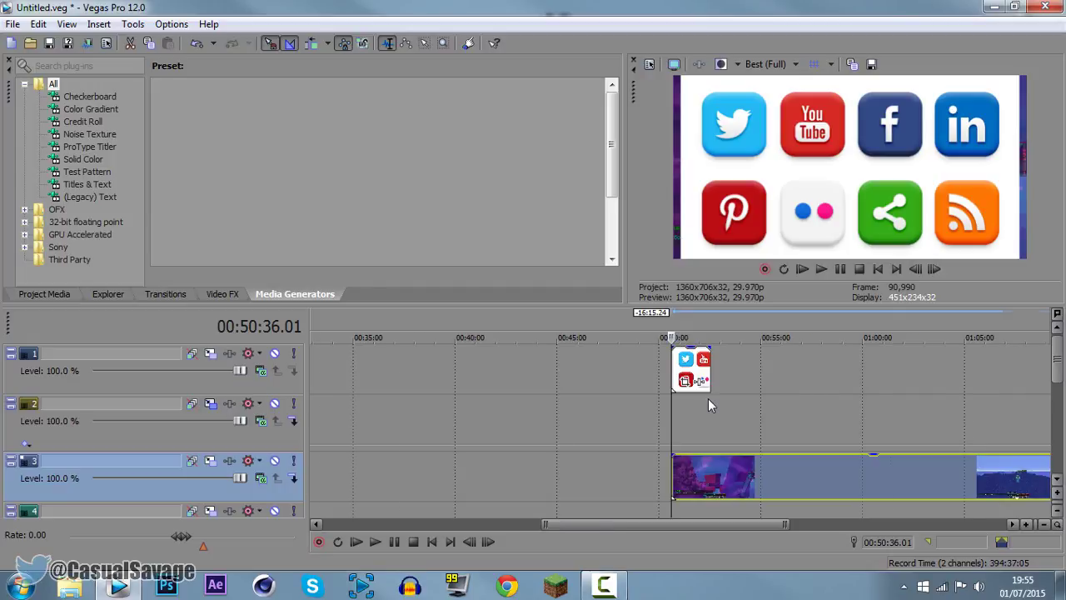
scroll(708, 398, "up", 3)
left_click(722, 382)
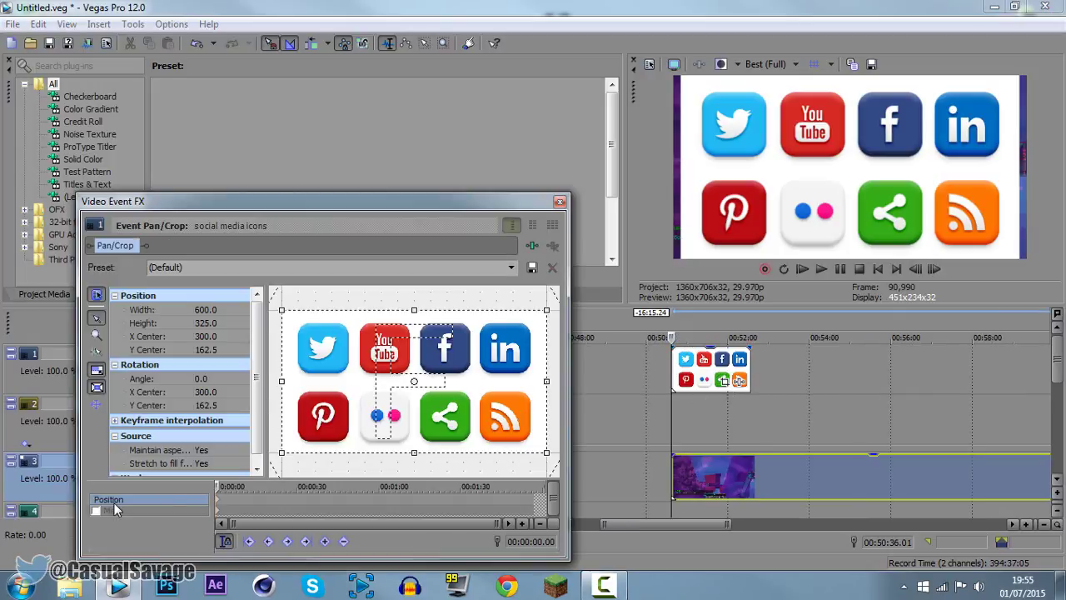
Enable Mask for the social media icons event and select the Anchor Creation Tool.
left_click(95, 511)
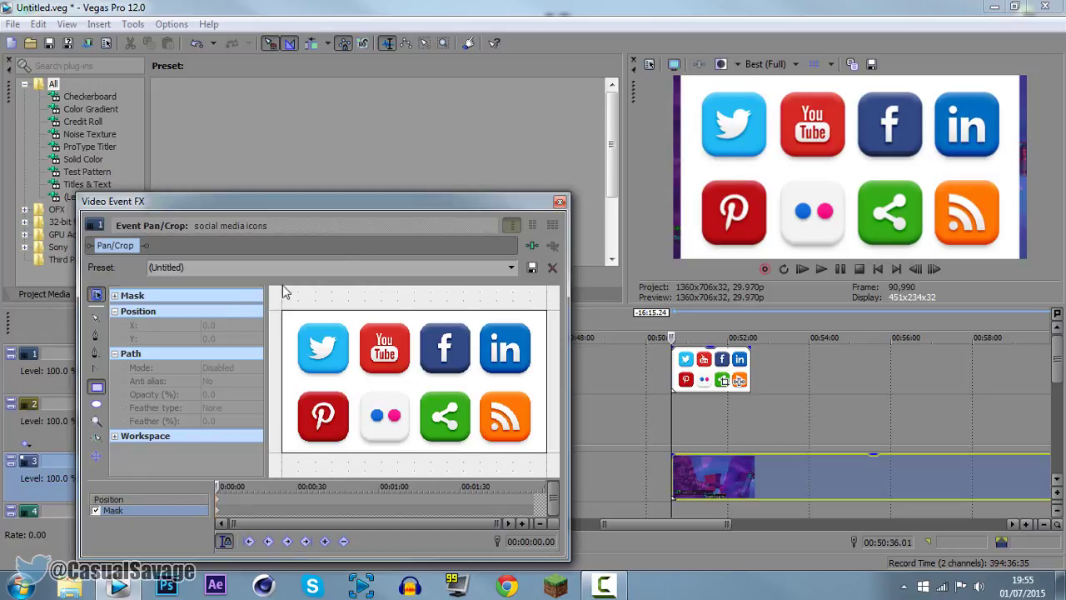
left_click(98, 335)
scroll(323, 350, "up", 2)
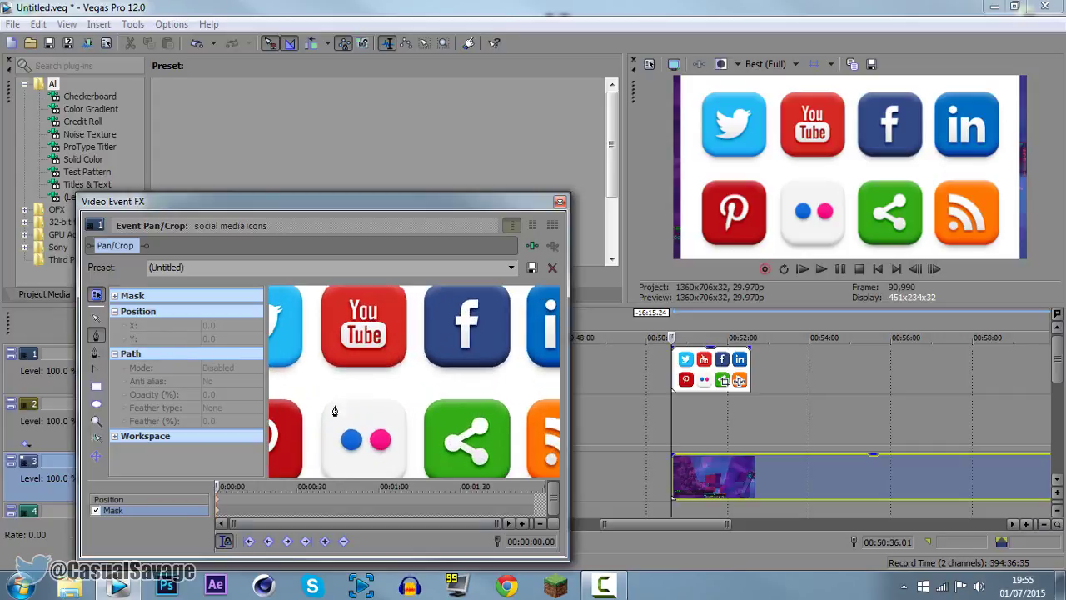
Place mask anchor points along the Twitter icon's top and right edges.
left_click(96, 316)
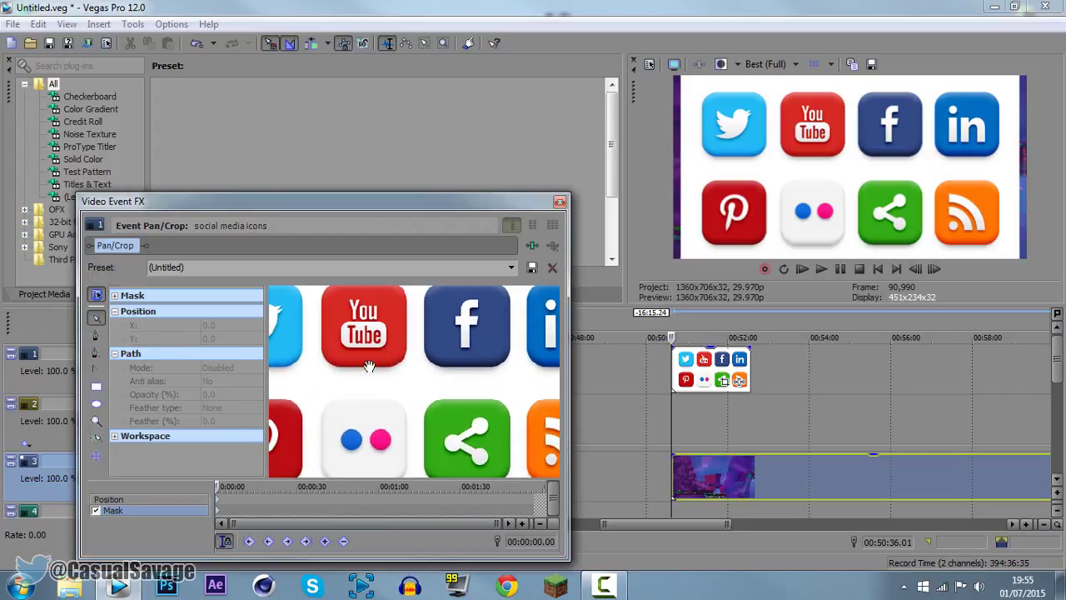
scroll(388, 377, "up", 2)
scroll(356, 400, "up", 3)
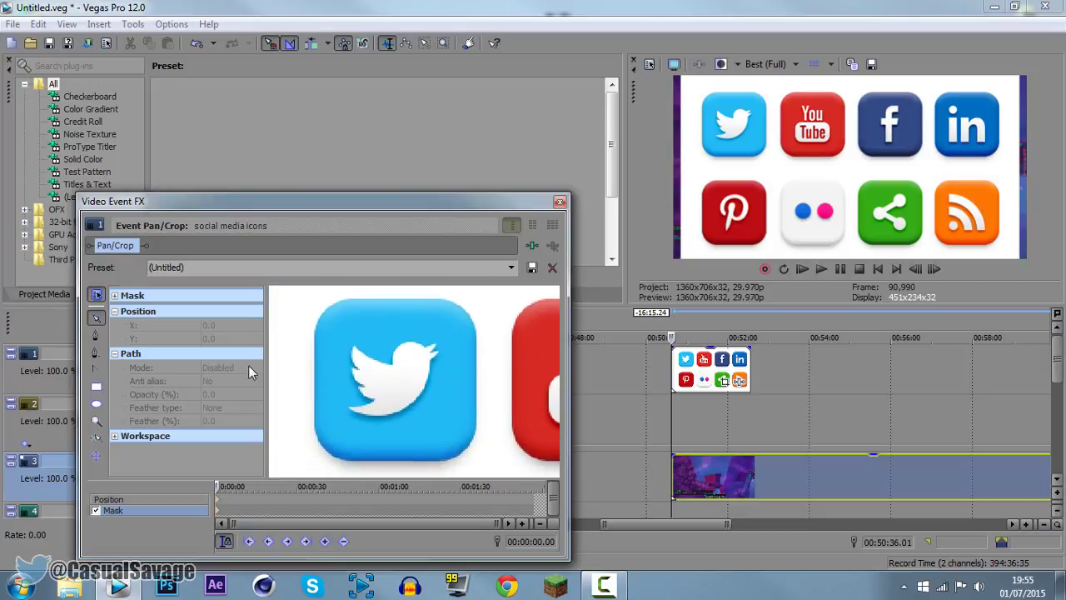
left_click(96, 335)
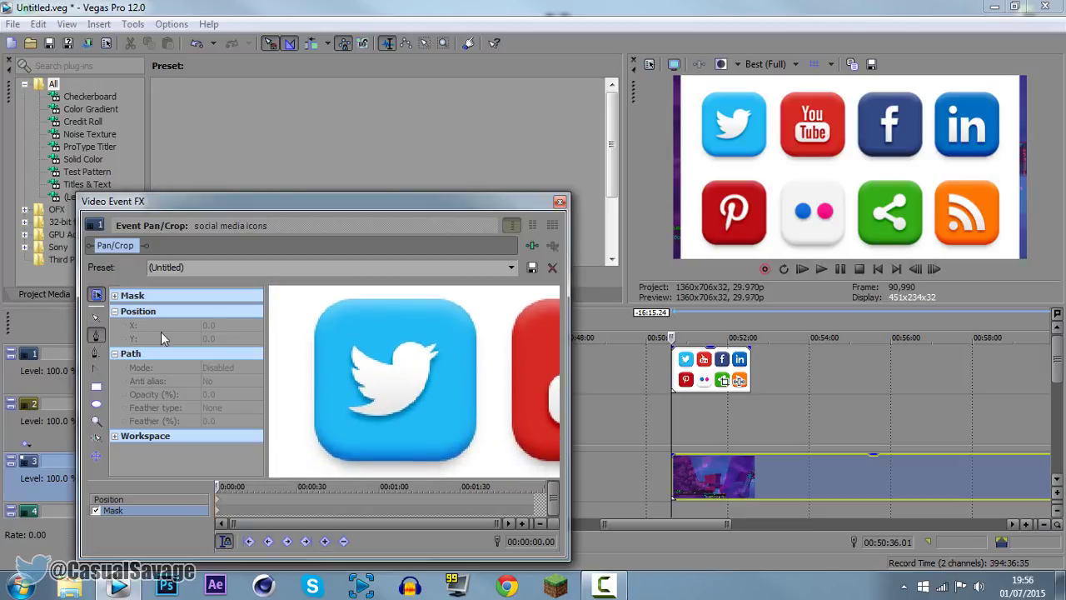
left_click(380, 302)
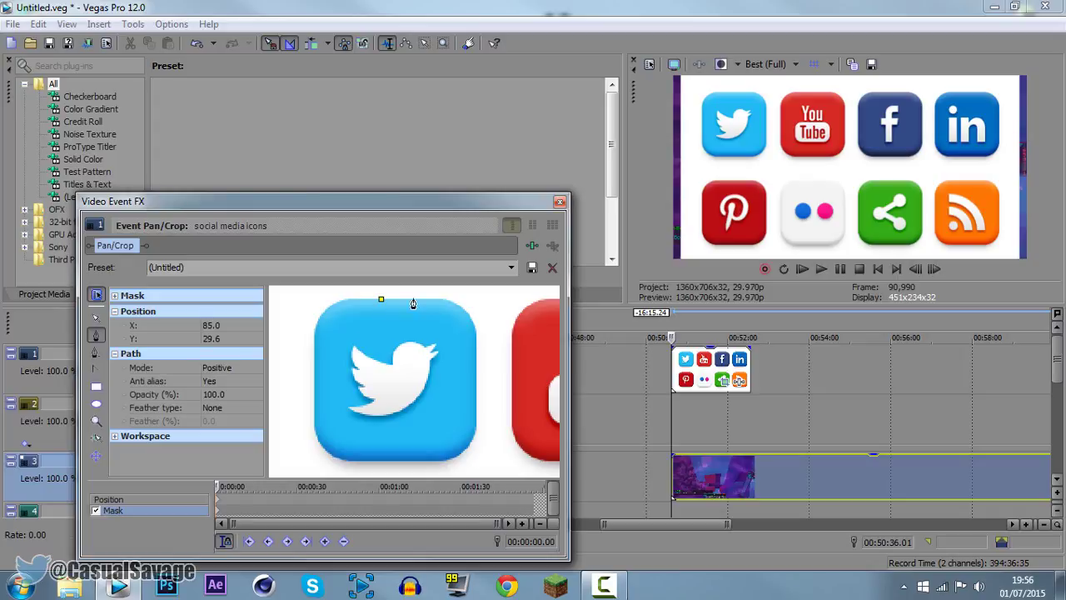
left_click(463, 308)
left_click(473, 324)
left_click(477, 341)
left_click(477, 367)
left_click(478, 393)
left_click(477, 427)
Continue mask points along the icon's bottom and left edges and close the path.
left_click(475, 445)
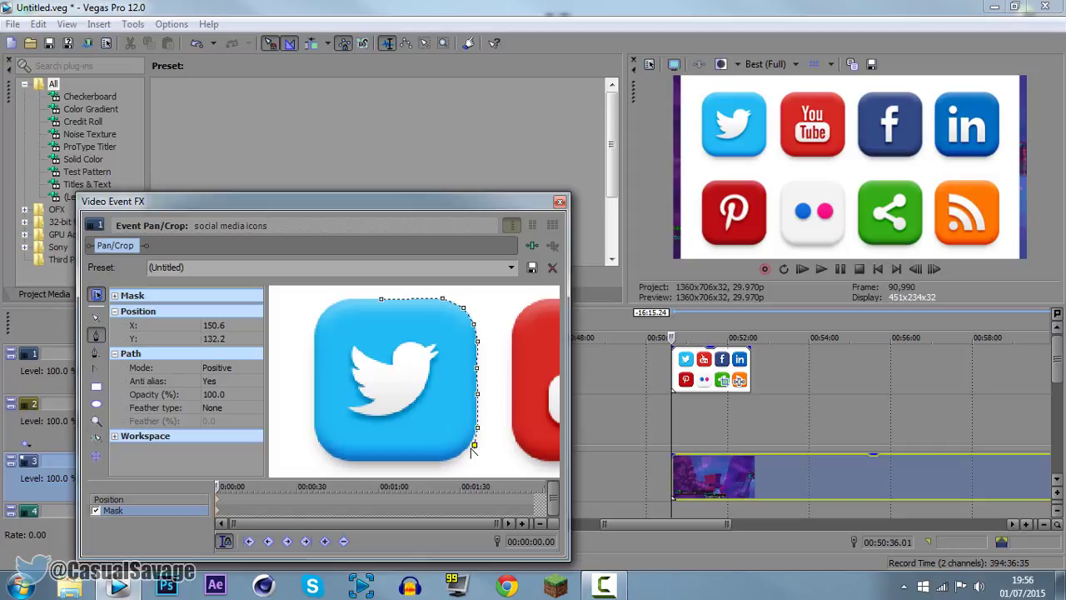
left_click(457, 457)
left_click(439, 462)
left_click(406, 463)
left_click(367, 461)
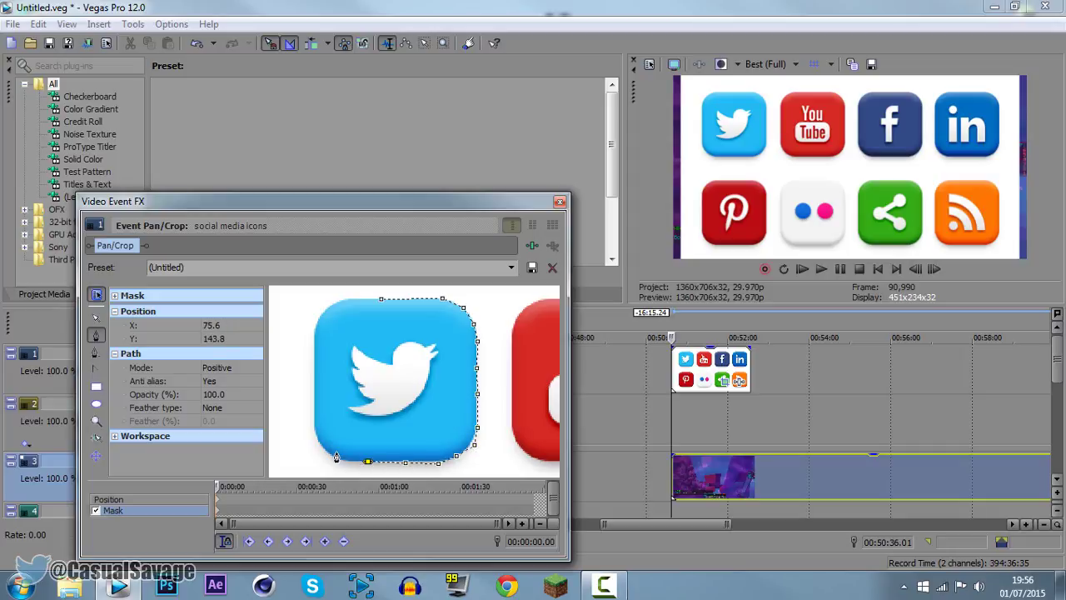
left_click(326, 454)
left_click(315, 428)
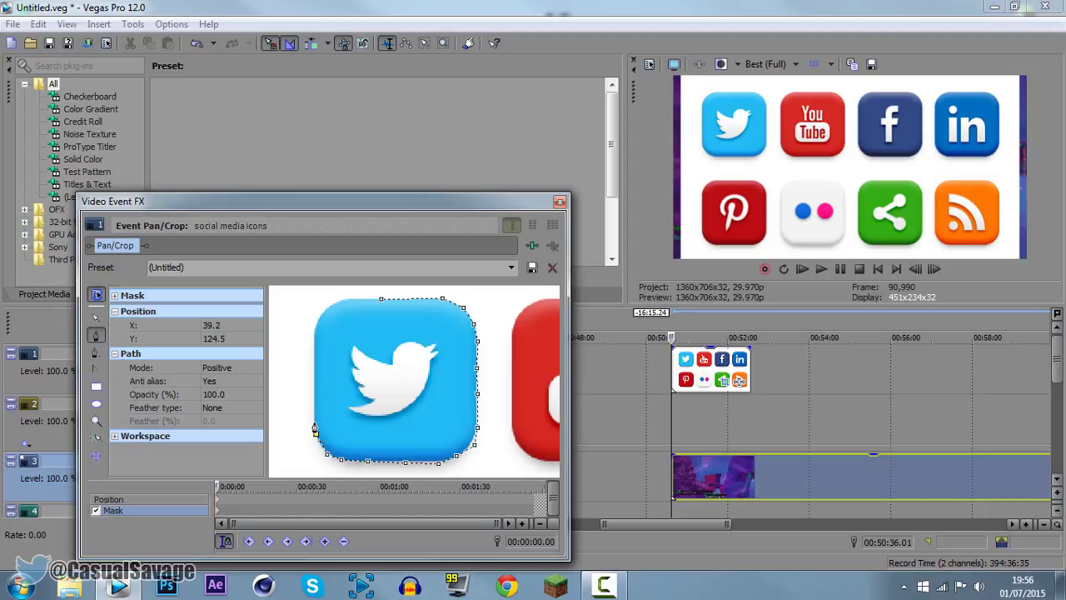
left_click(315, 323)
left_click(329, 304)
left_click(381, 298)
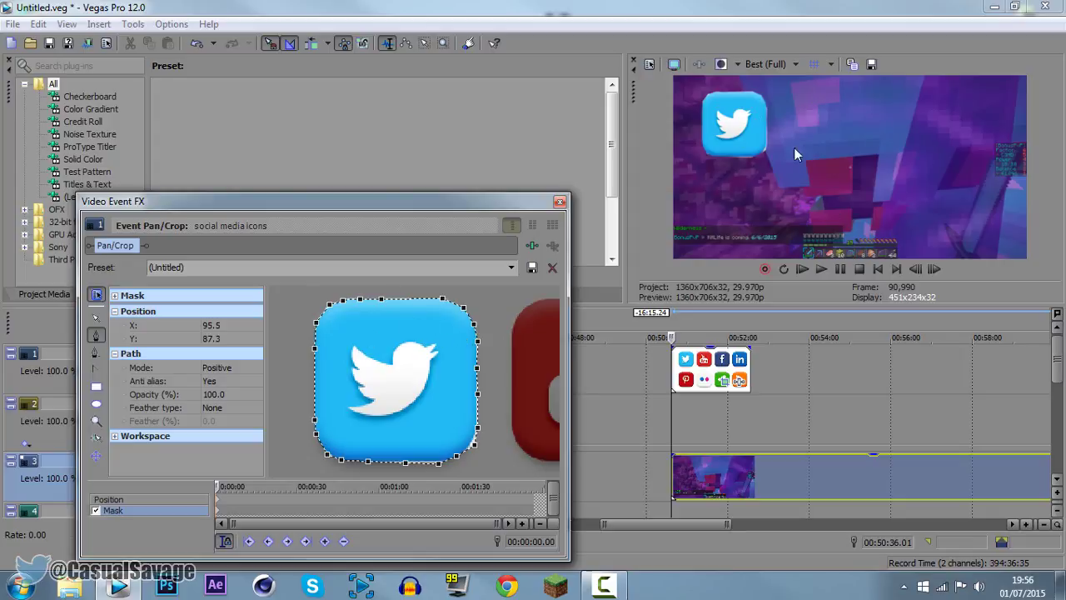
Select all points of the hand-drawn mask and delete it.
right_click(322, 343)
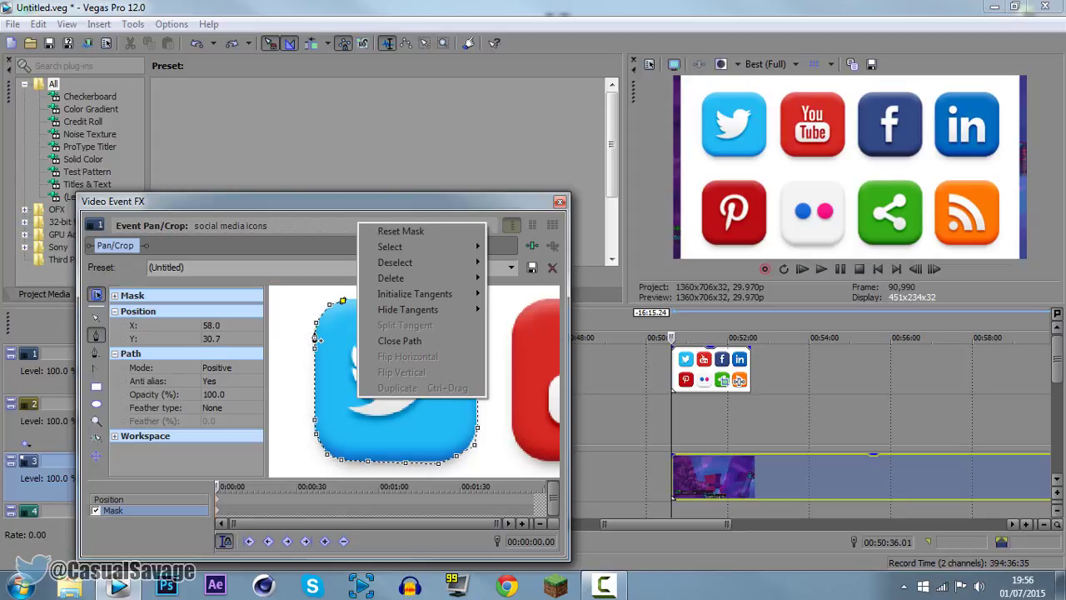
right_click(315, 337)
mouse_move(374, 360)
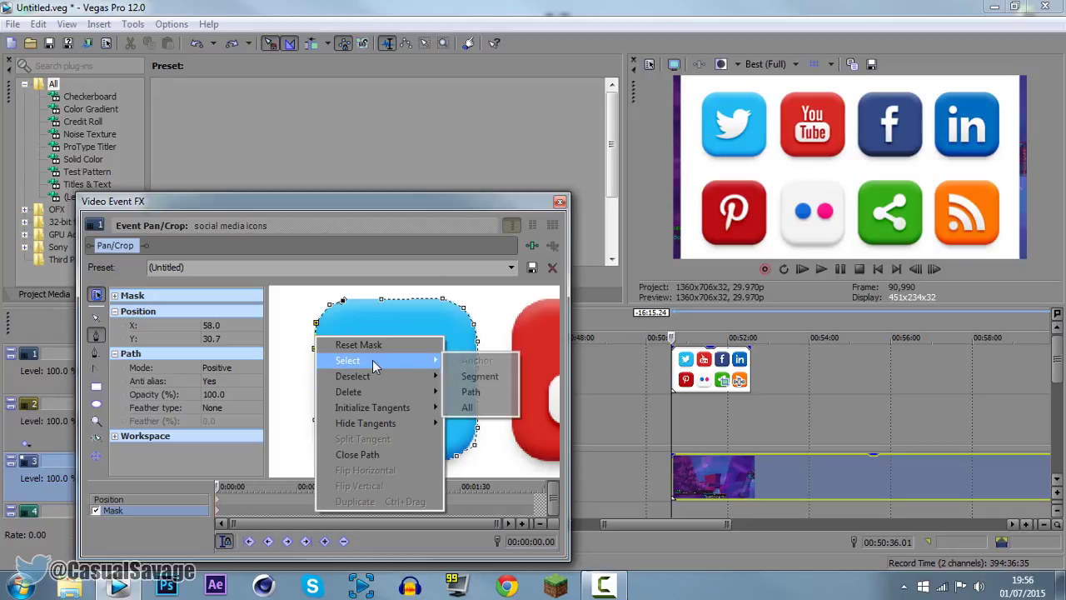
left_click(484, 407)
key("Delete")
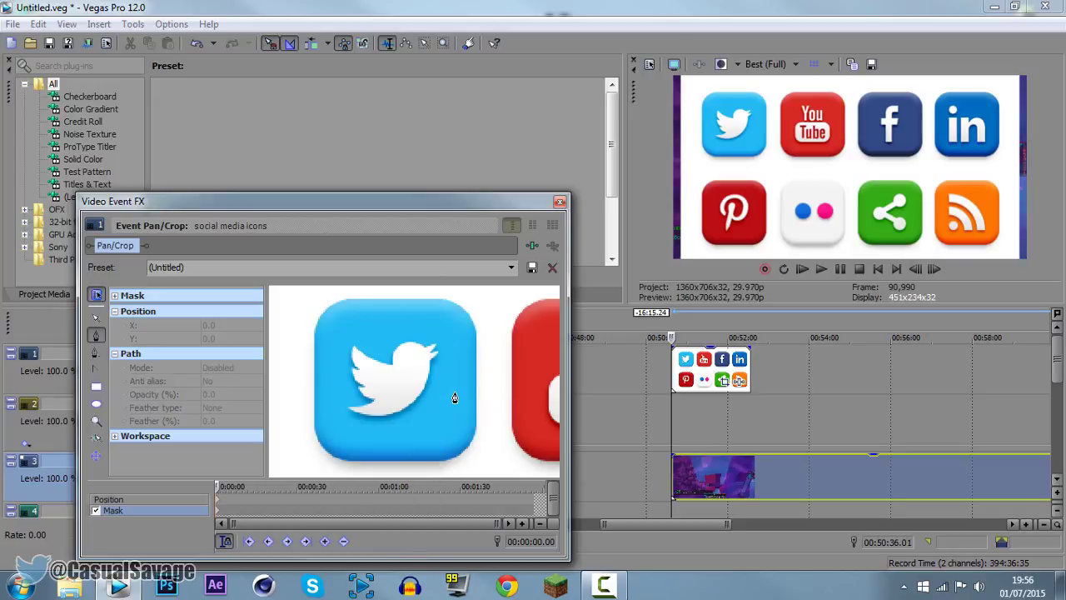
scroll(455, 397, "down", 3)
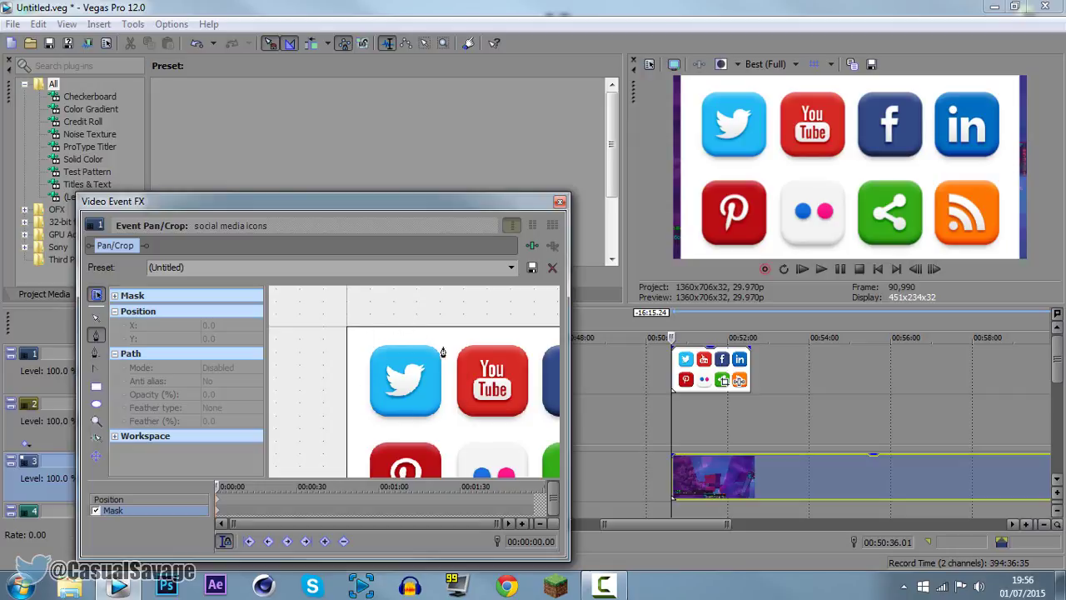
scroll(358, 419, "up", 1)
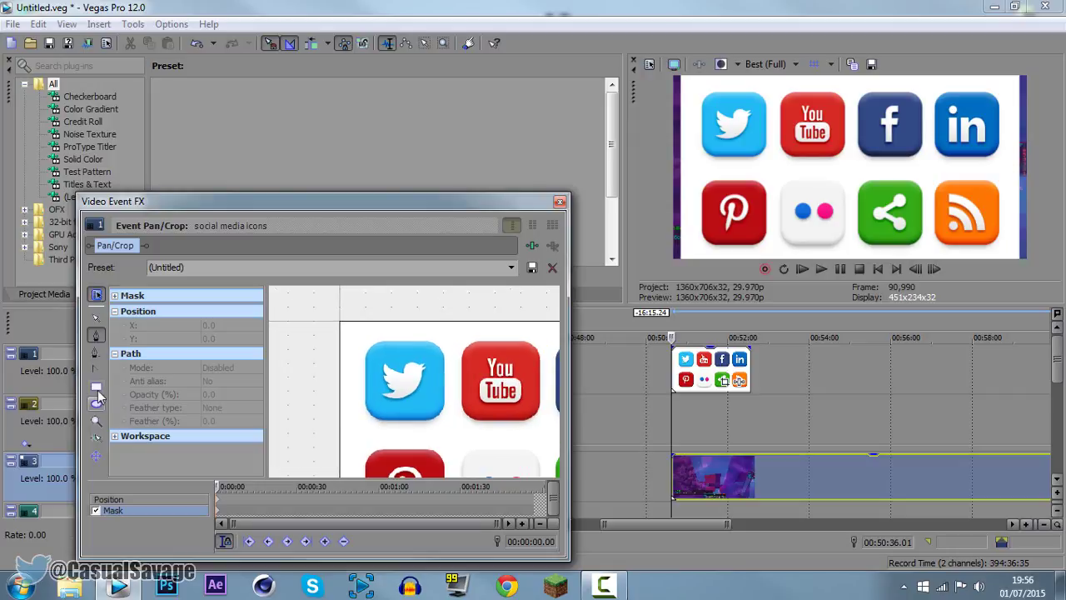
Draw a rectangle mask around the Twitter icon and trim its edges tightly, ending at X 94.0, Y 87.0.
left_click(98, 389)
left_click_drag(353, 331, 453, 428)
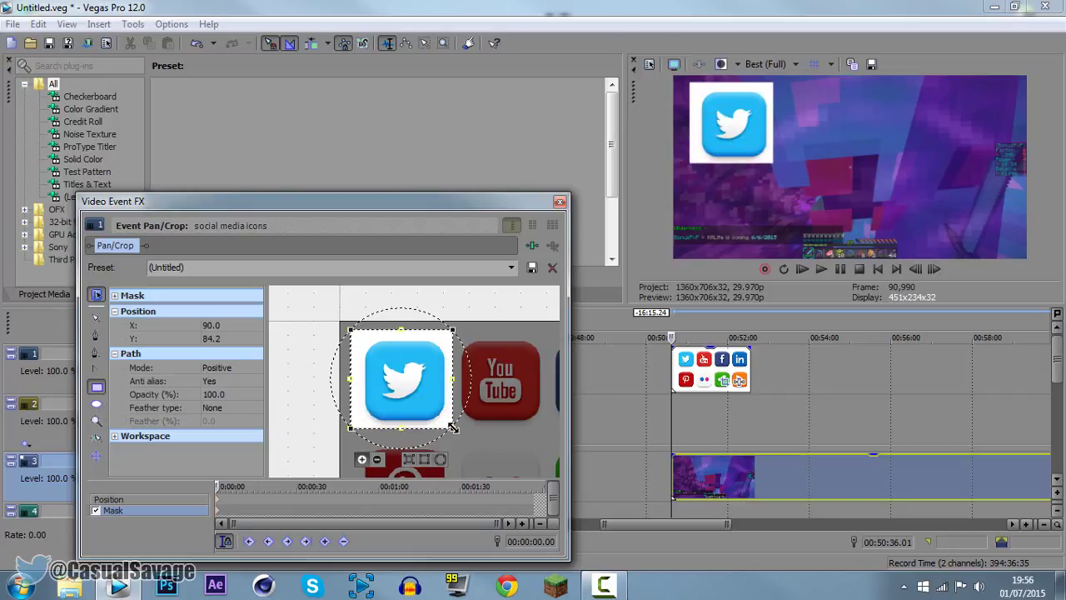
left_click_drag(350, 331, 362, 337)
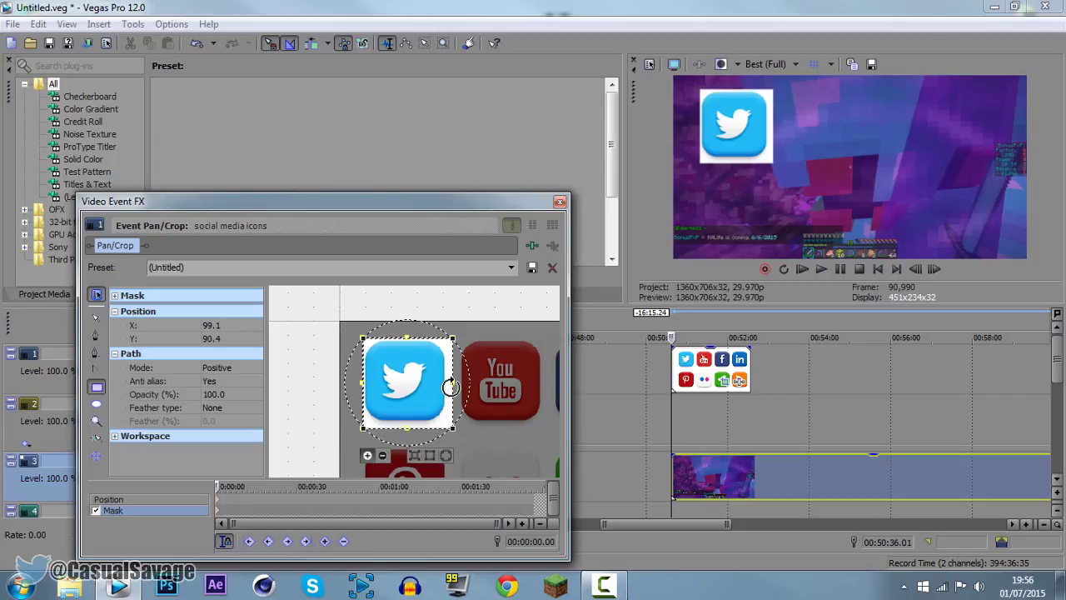
left_click_drag(453, 384, 446, 384)
left_click_drag(404, 428, 404, 423)
left_click_drag(409, 347, 409, 350)
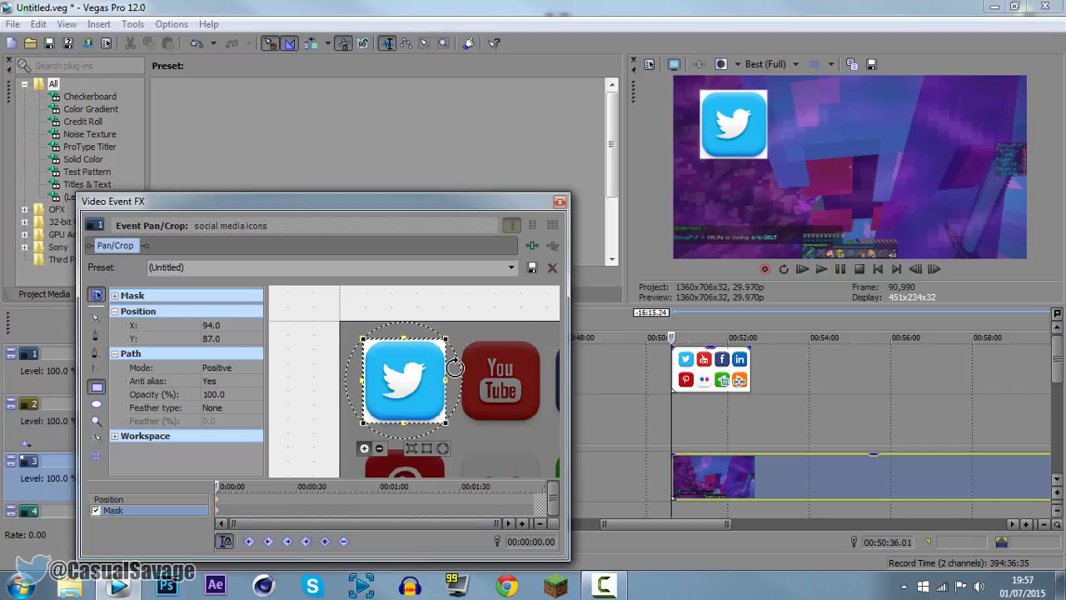
Shrink track 1's motion frame to 445.03 × 231.02 with the Twitter icon in the top-left corner.
left_click(560, 202)
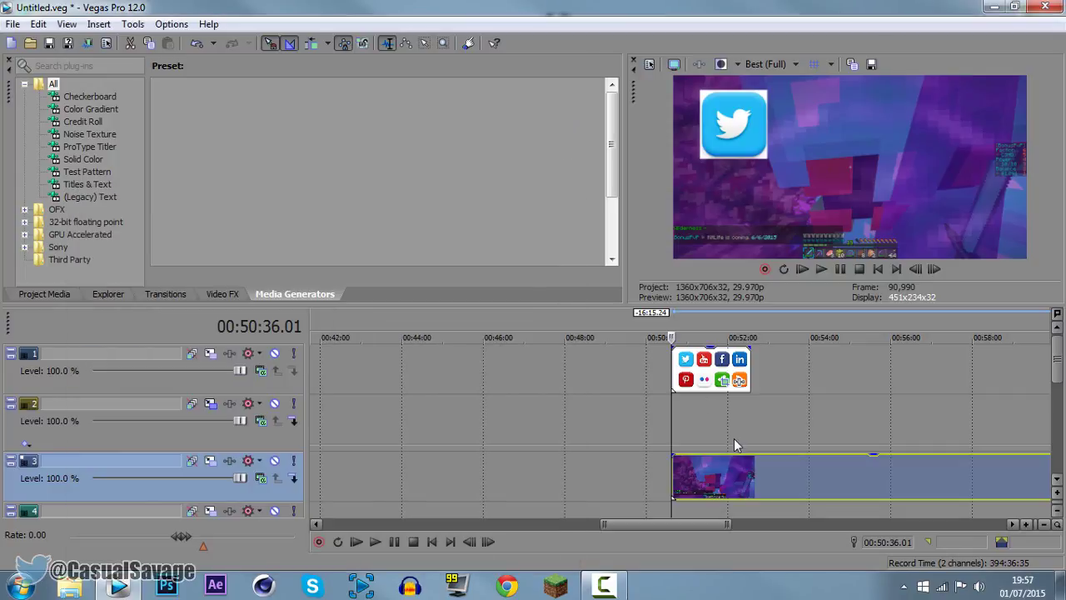
left_click(213, 356)
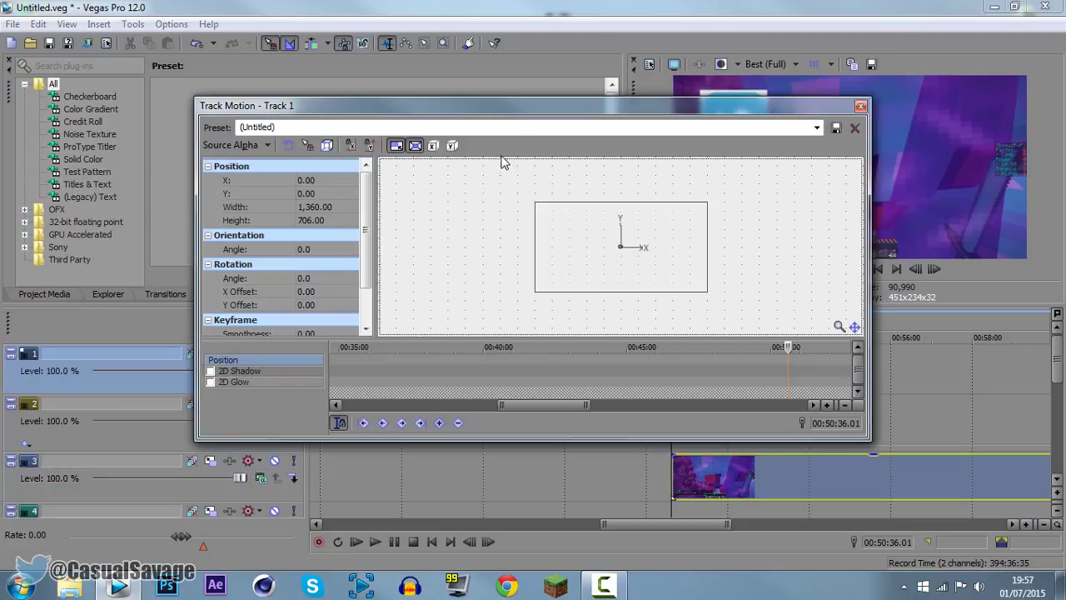
left_click_drag(521, 117, 410, 266)
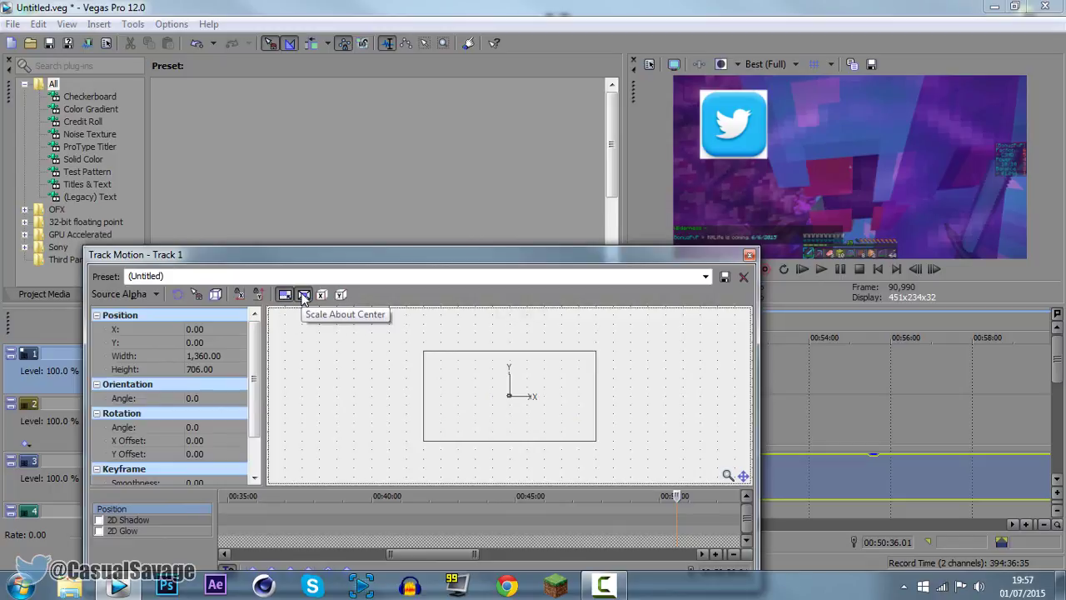
left_click(591, 358)
left_click_drag(591, 360, 468, 378)
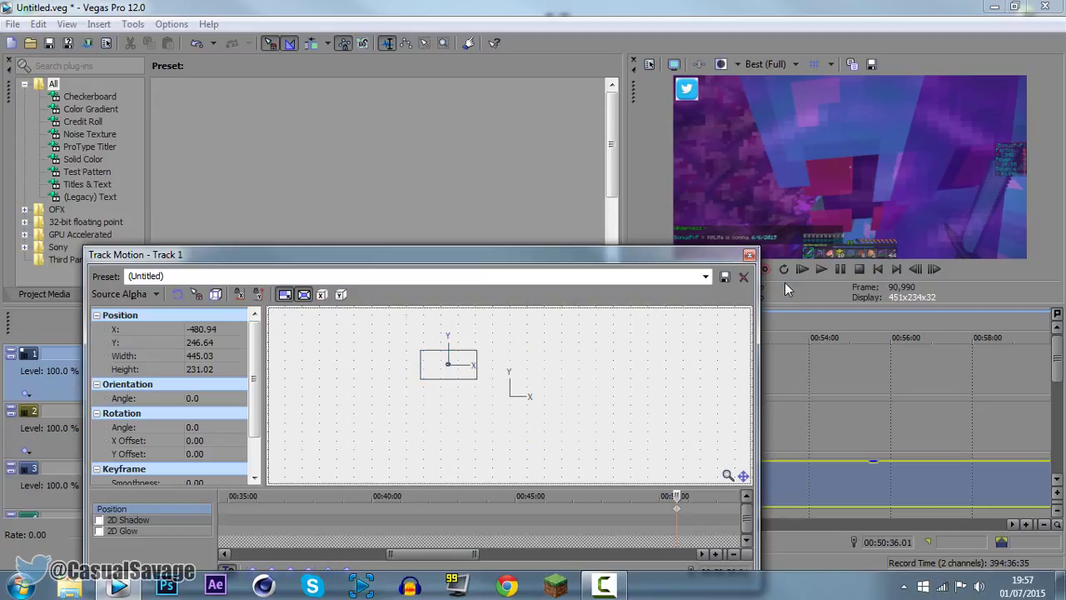
Preview playback, then stretch the track 1 icons event to the end of the Minecraft clip.
left_click(749, 256)
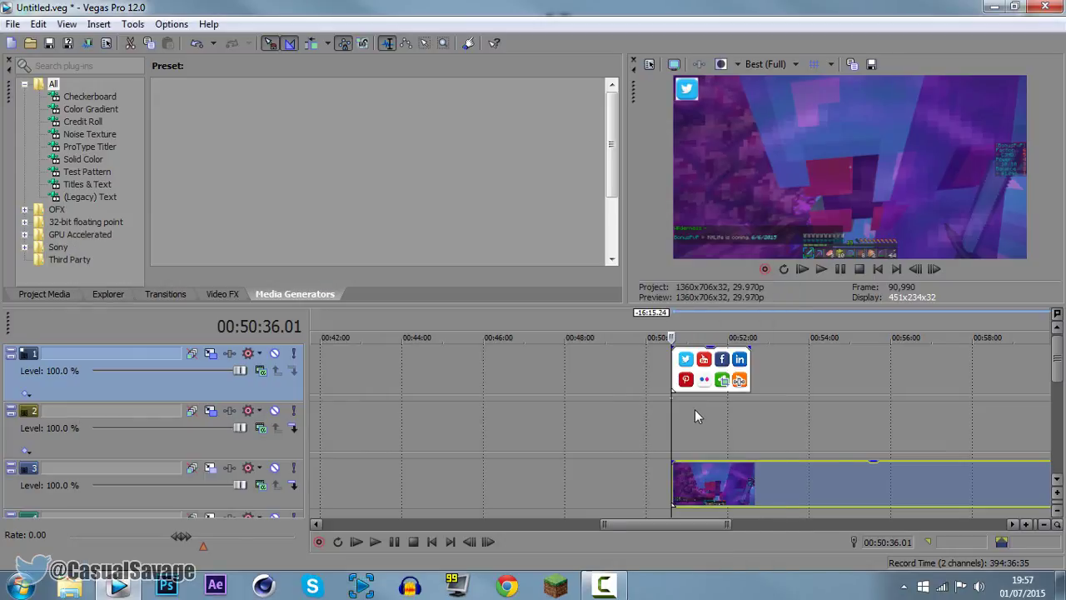
left_click(843, 267)
scroll(777, 405, "up", 3)
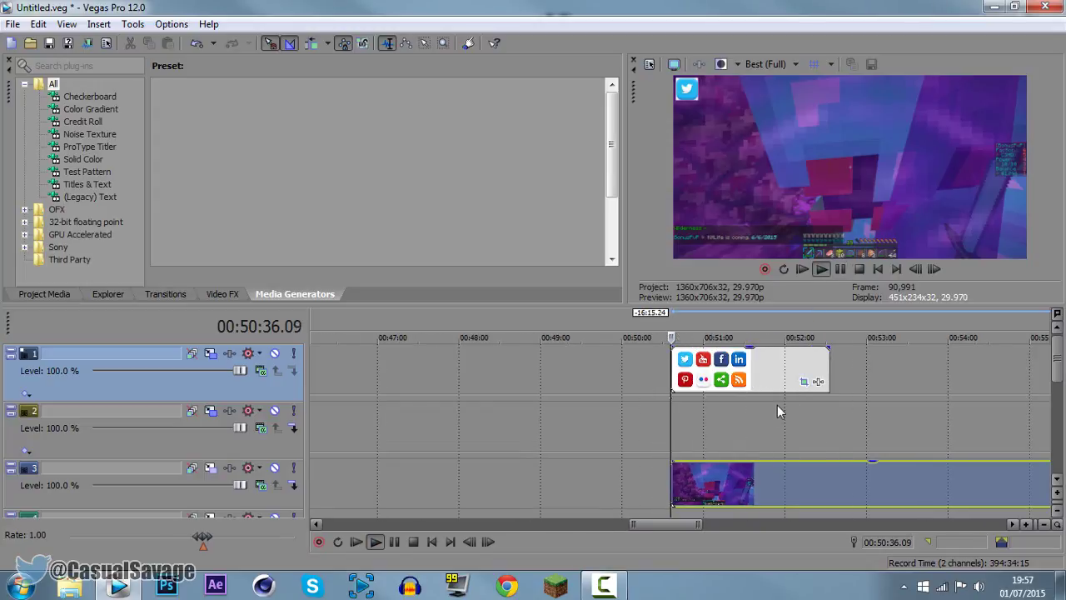
left_click(734, 327)
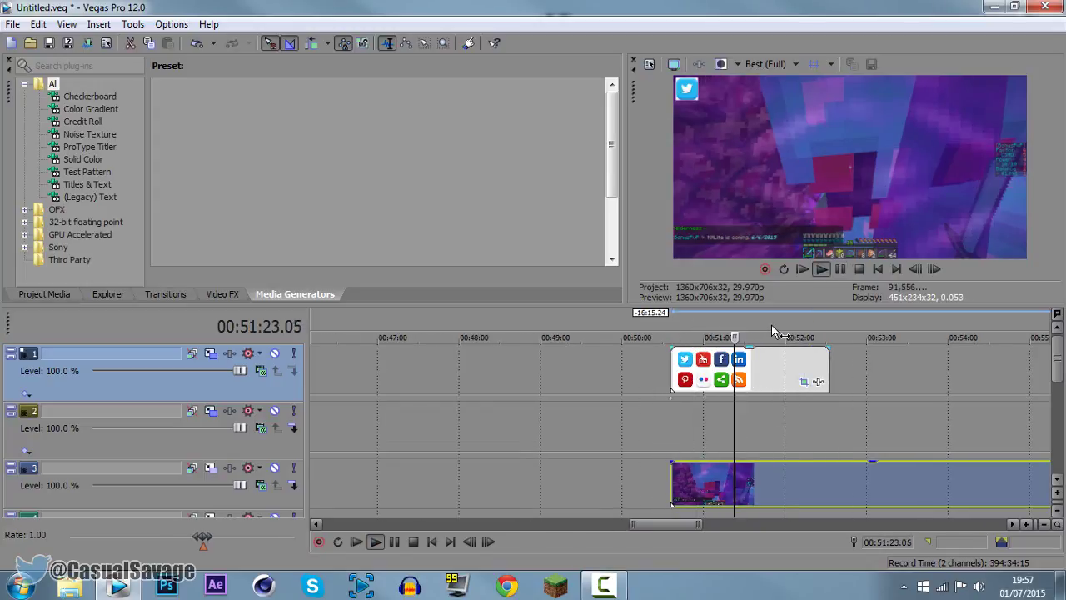
left_click(772, 333)
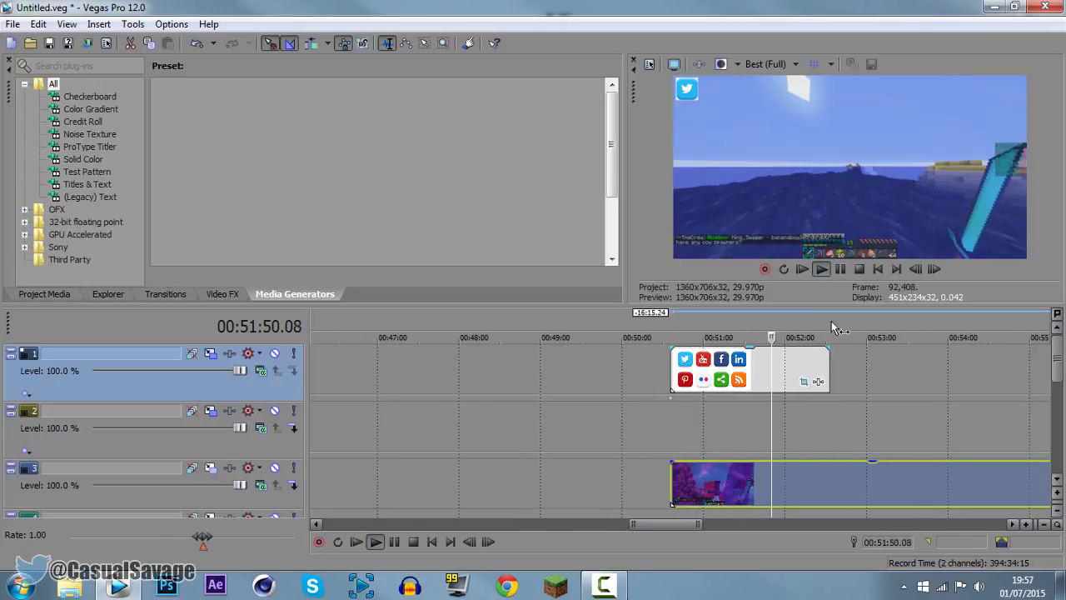
left_click(840, 268)
scroll(792, 386, "down", 5)
left_click_drag(676, 379, 1001, 385)
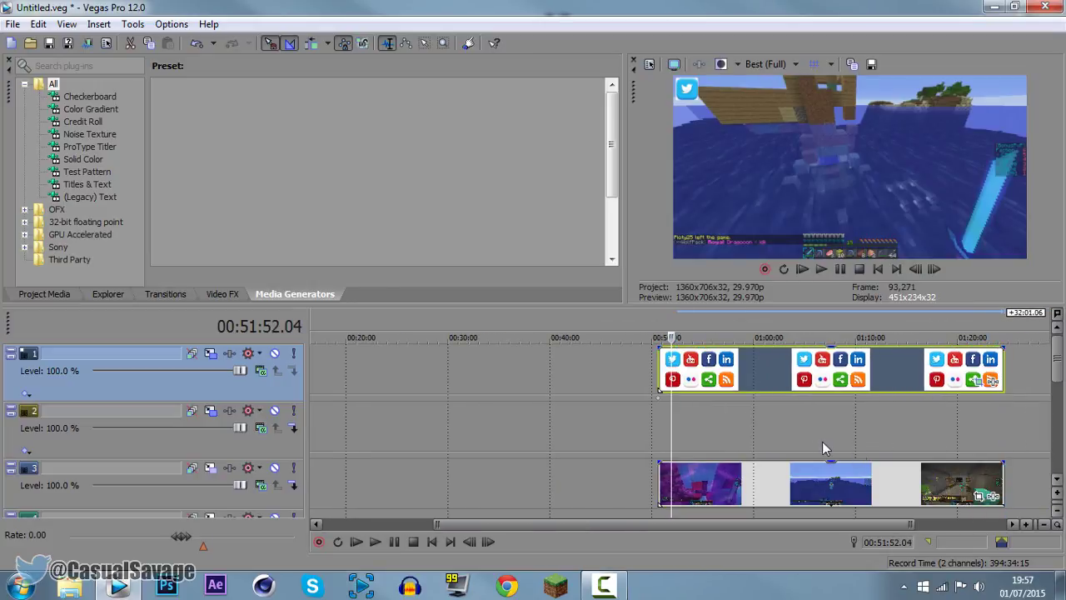